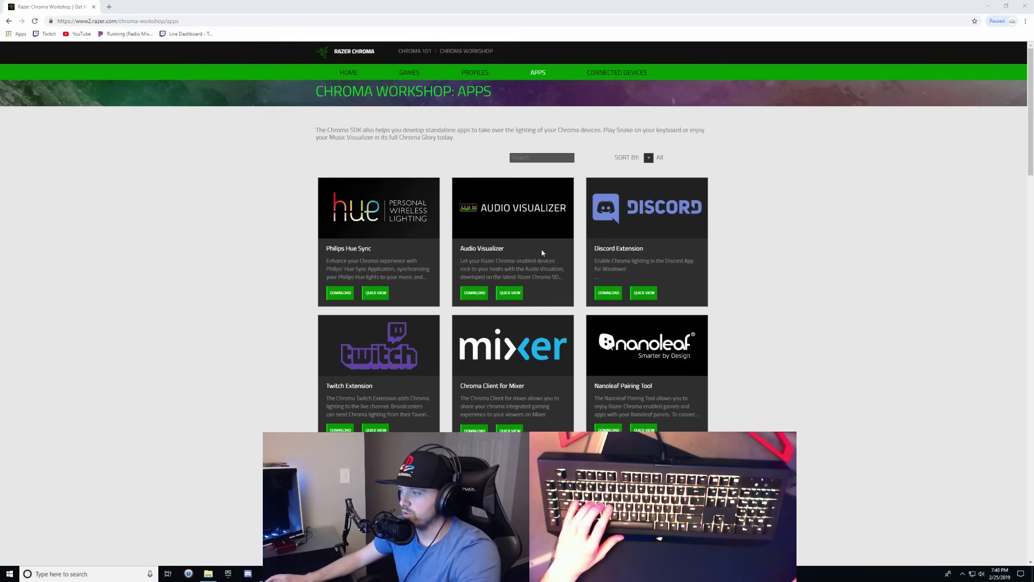
Download the Audio Visualizer zip from Razer Chroma Workshop and open it from Chrome's download bar
{"action": "left_click", "coordinate": [475, 296]}
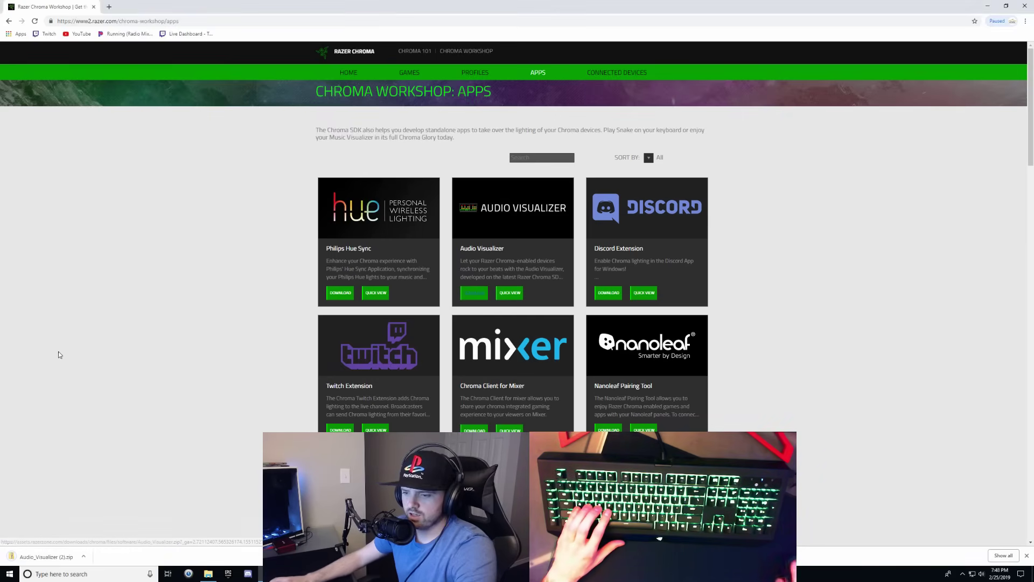
{"action": "left_click", "coordinate": [42, 558]}
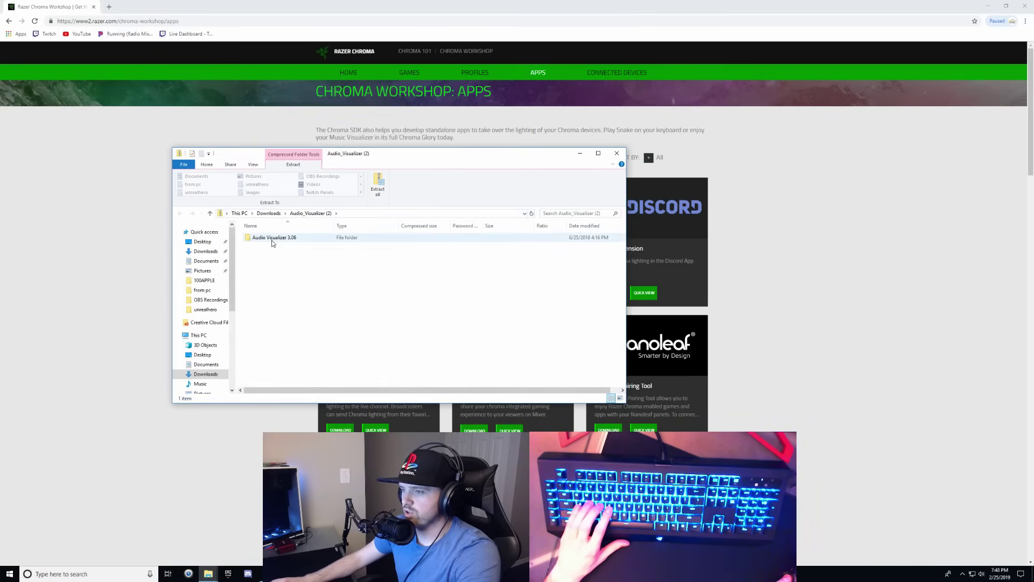
Extract all the Audio Visualizer 3.06 files from the zip into the suggested Downloads folder
{"action": "double_click", "coordinate": [270, 240]}
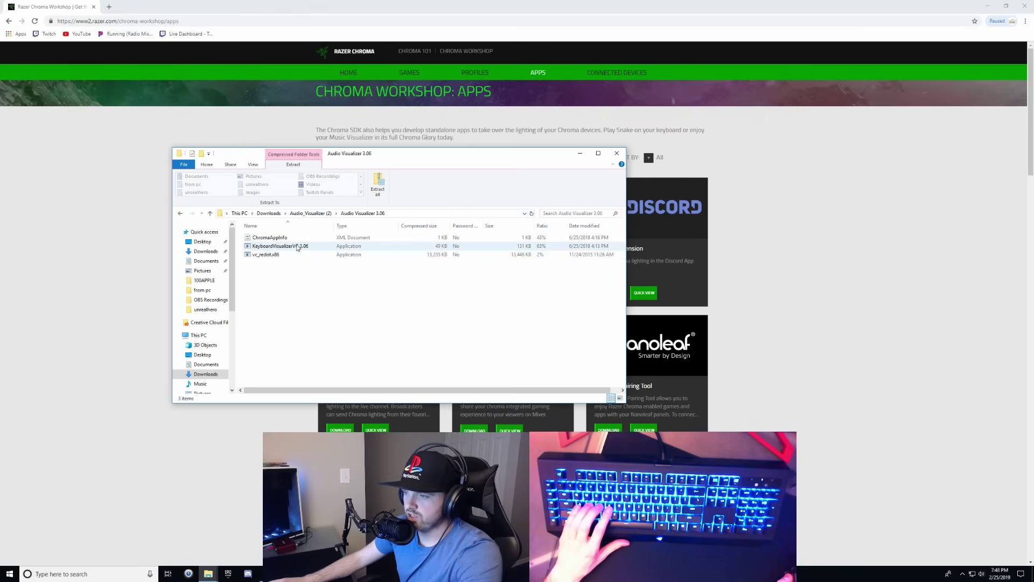
{"action": "double_click", "coordinate": [283, 247]}
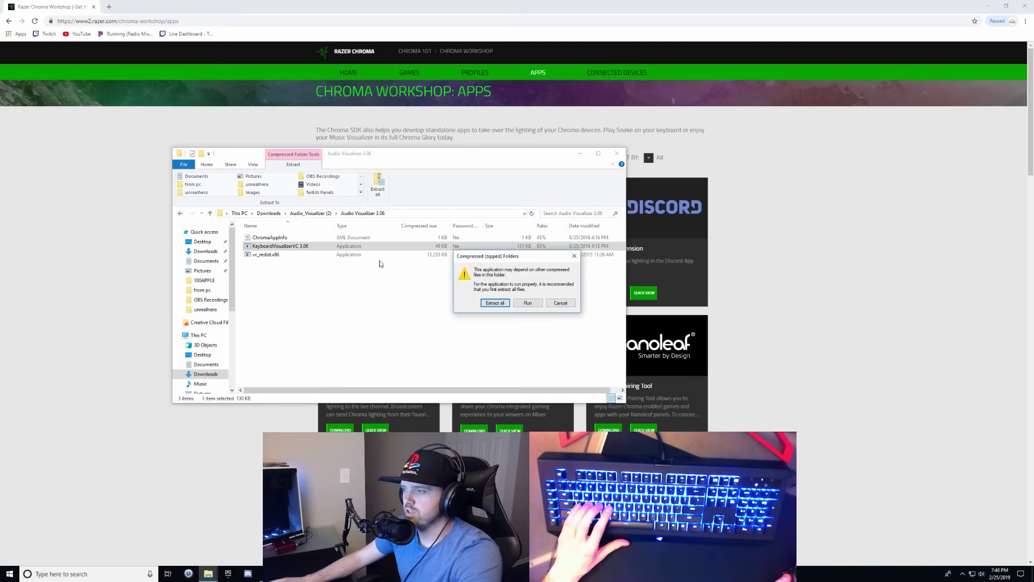
{"action": "left_click", "coordinate": [492, 303]}
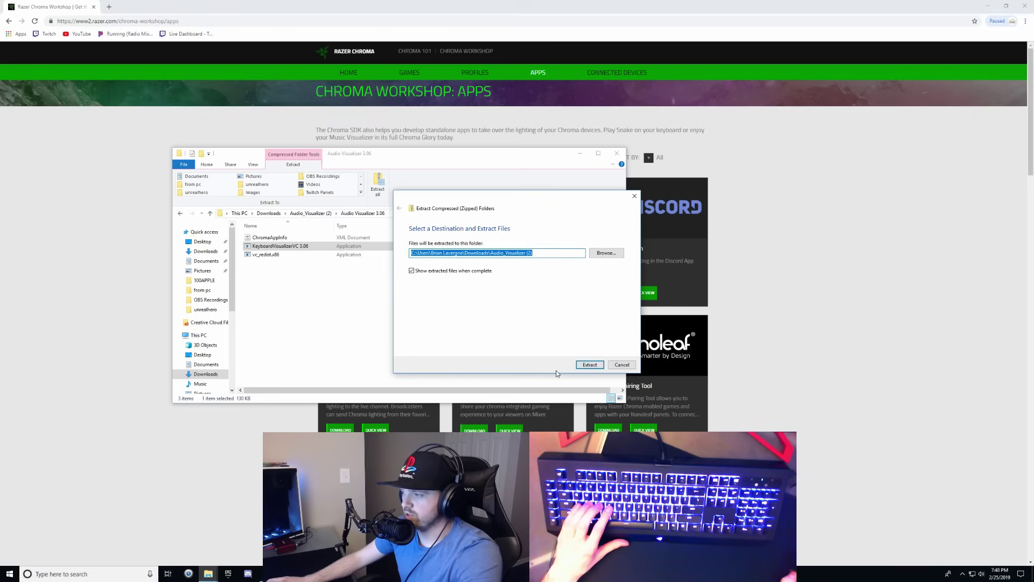
{"action": "left_click", "coordinate": [590, 365]}
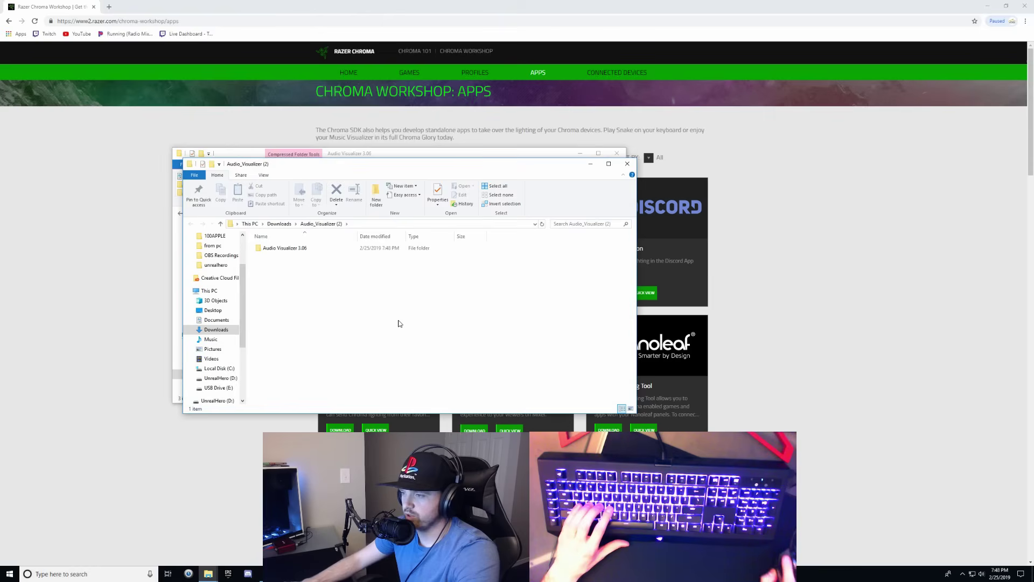
Send KeyboardVisualizerVC 3.06 to the desktop as a shortcut, then close Explorer and minimize the browser
{"action": "double_click", "coordinate": [276, 249]}
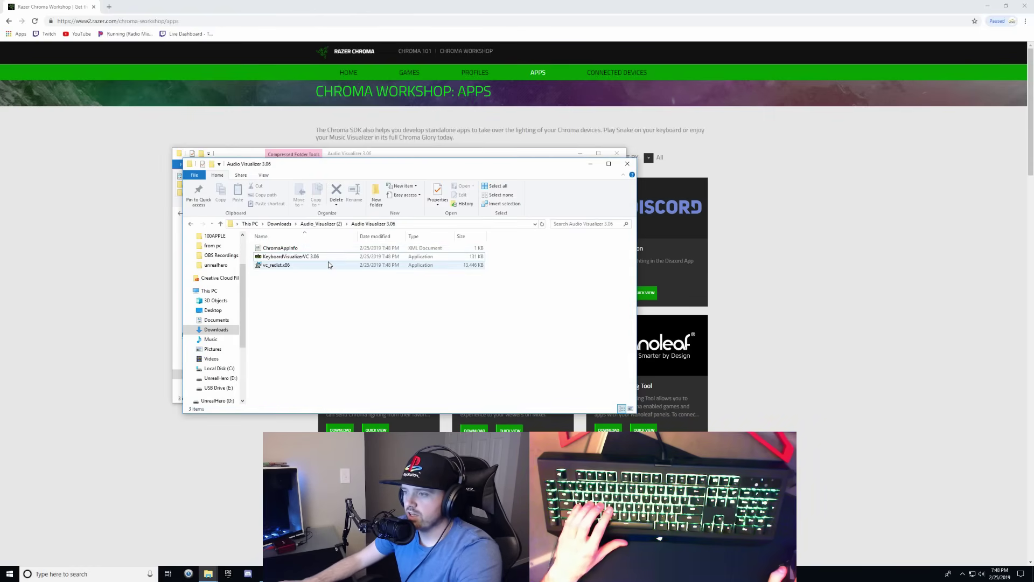
{"action": "left_click", "coordinate": [278, 260]}
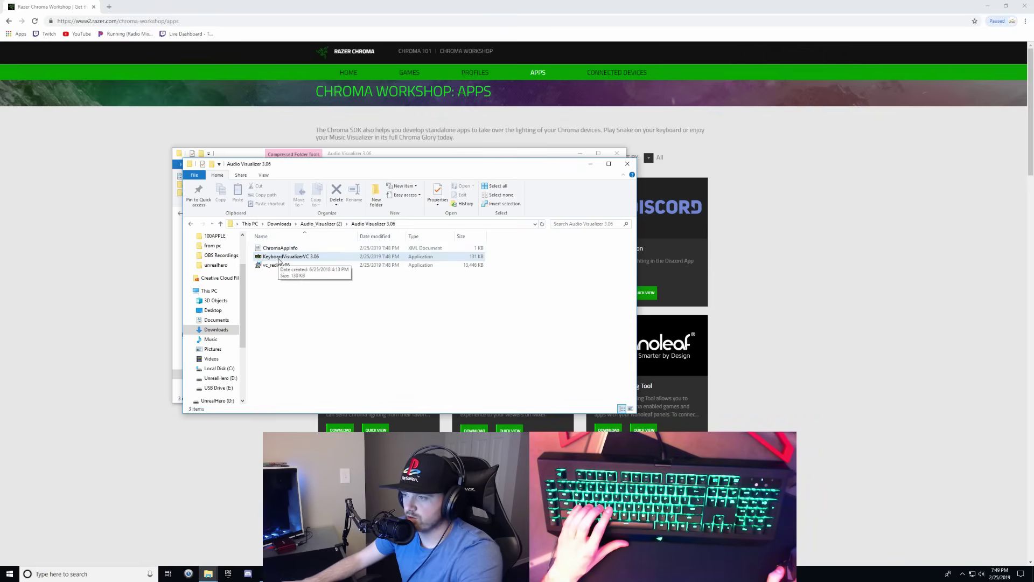
{"action": "right_click", "coordinate": [278, 261]}
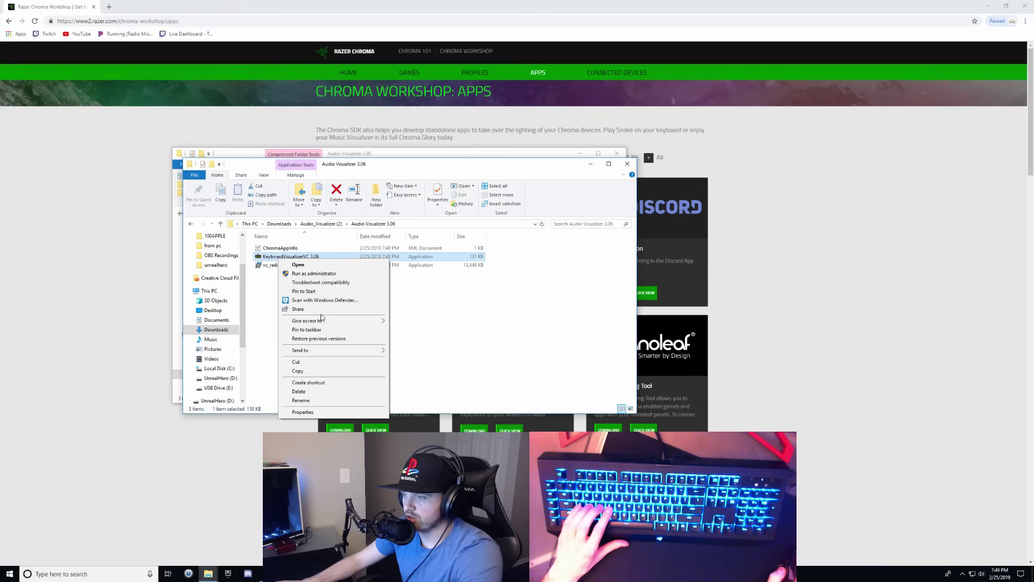
{"action": "mouse_move", "coordinate": [370, 353]}
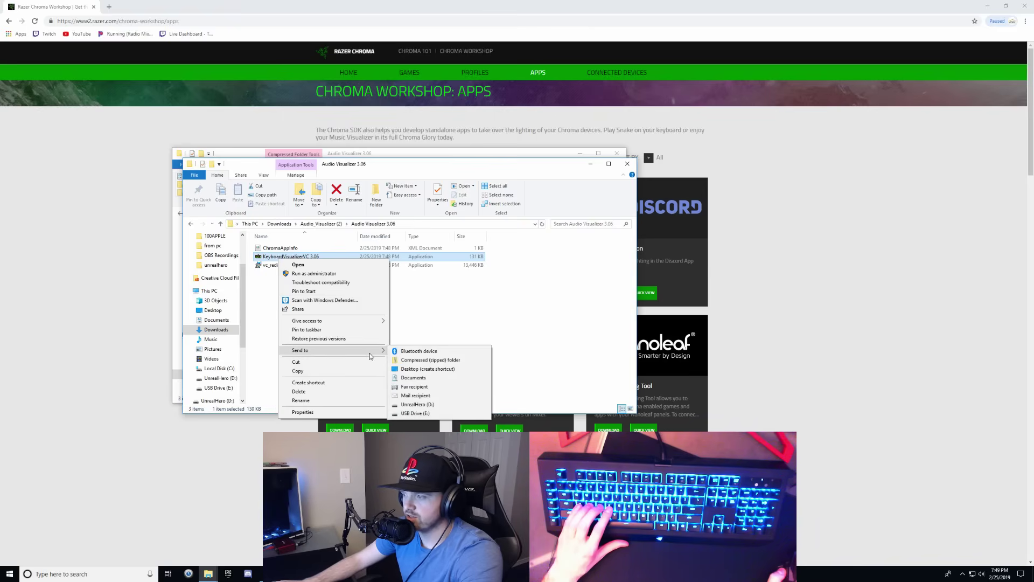
{"action": "left_click", "coordinate": [431, 371]}
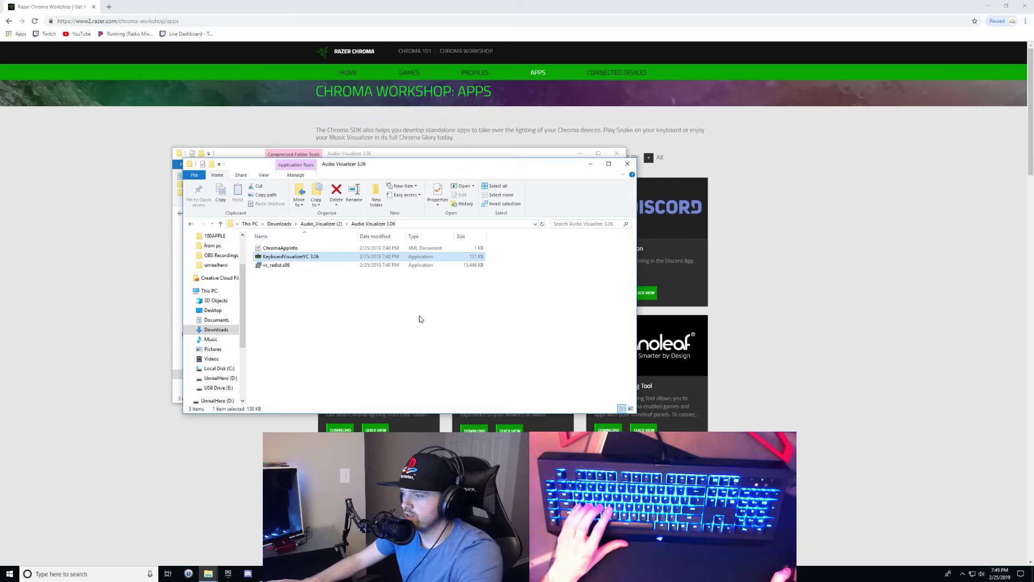
{"action": "left_click", "coordinate": [626, 166]}
{"action": "left_click", "coordinate": [617, 153]}
{"action": "left_click", "coordinate": [987, 6]}
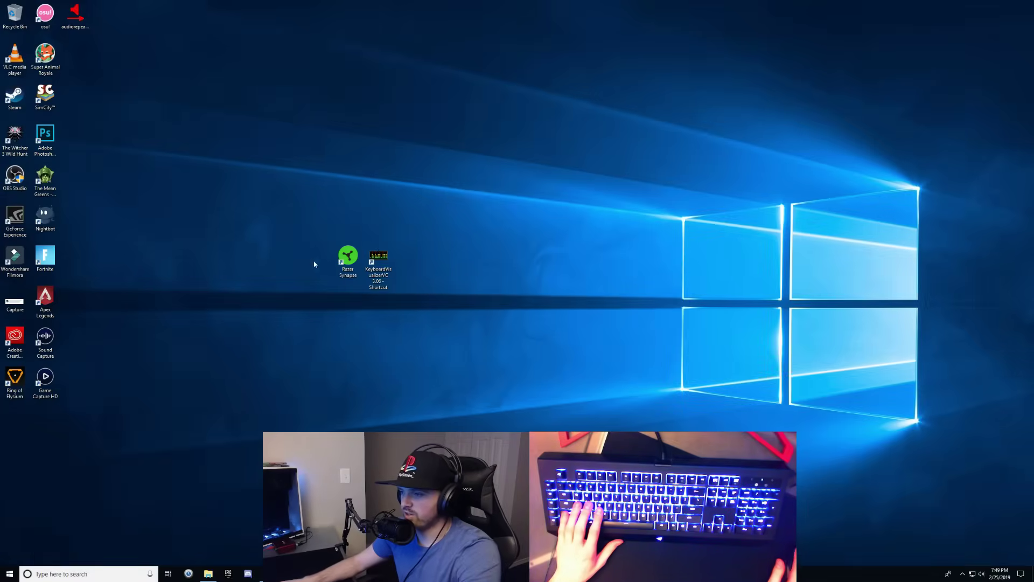
Place the Keyboard Visualizer and Razer Synapse shortcuts together, then open and close Synapse
{"action": "left_click", "coordinate": [384, 281]}
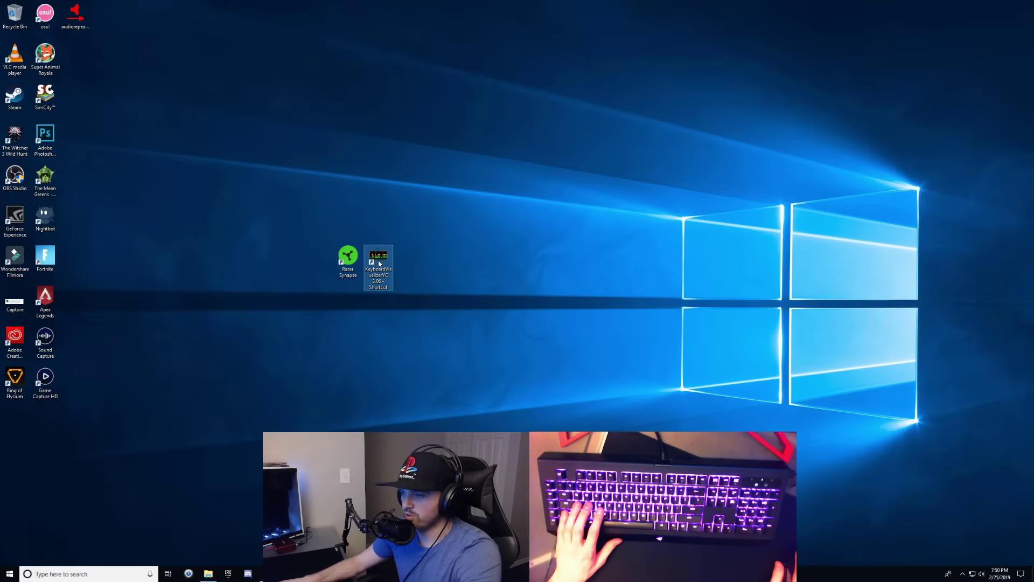
{"action": "left_click", "coordinate": [346, 257]}
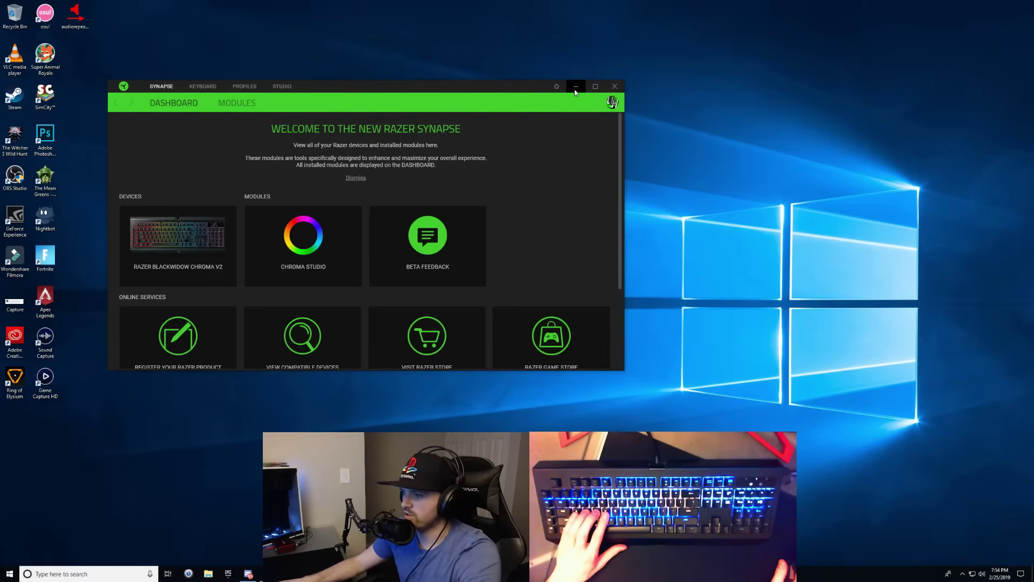
{"action": "left_click", "coordinate": [614, 87]}
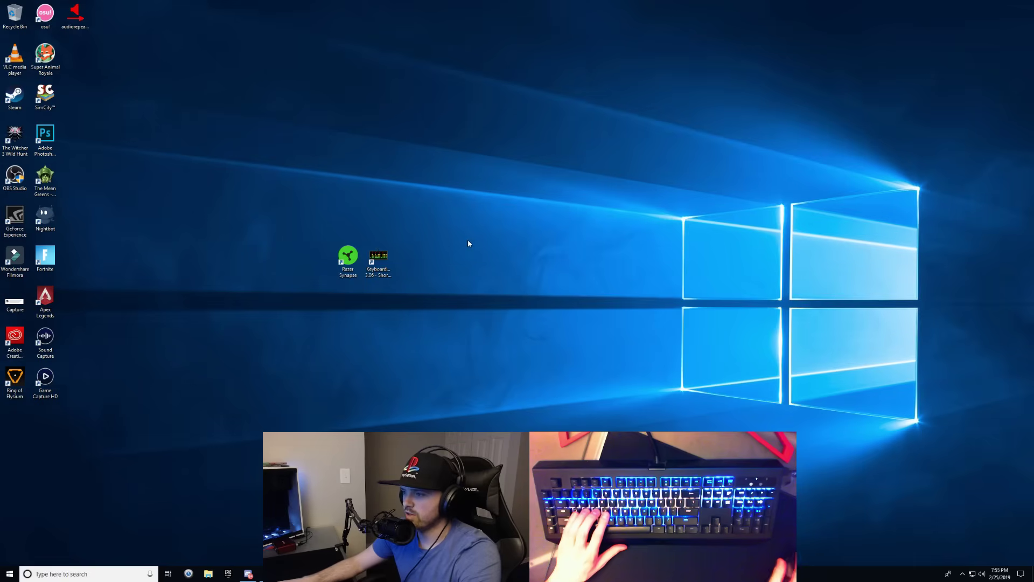
Launch Keyboard Visualizer, try Cyan, Blue and Purple backgrounds, then settle on Color Wheel
{"action": "double_click", "coordinate": [383, 259]}
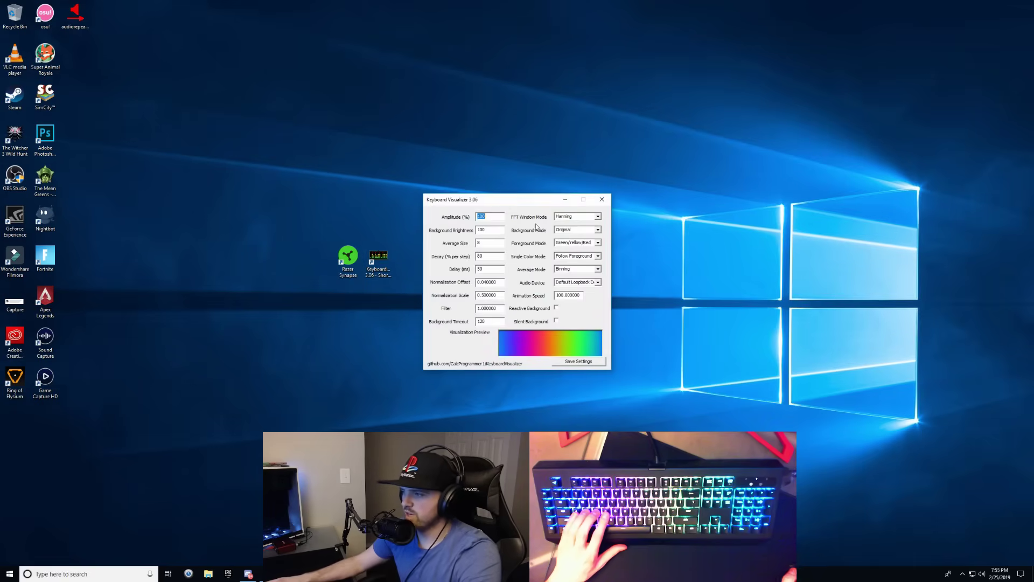
{"action": "left_click_drag", "start_coordinate": [519, 199], "coordinate": [266, 54]}
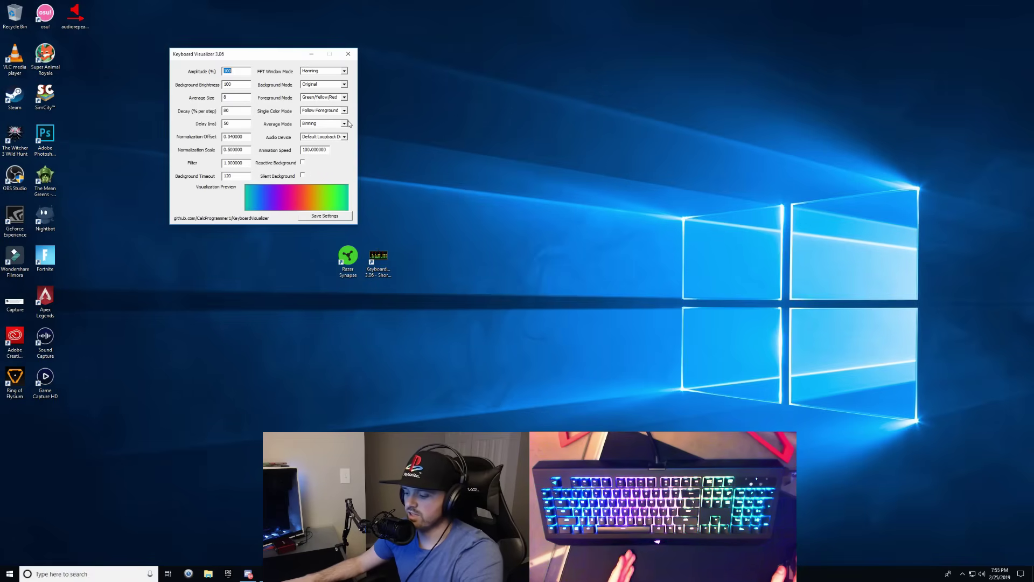
{"action": "left_click", "coordinate": [344, 84]}
{"action": "left_click", "coordinate": [344, 84]}
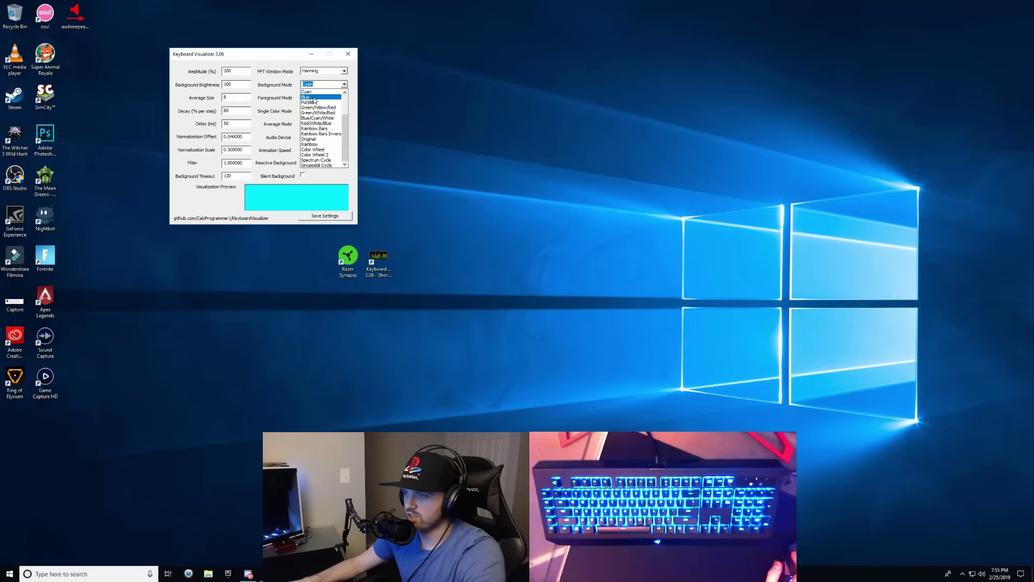
{"action": "left_click", "coordinate": [314, 98]}
{"action": "left_click", "coordinate": [345, 84]}
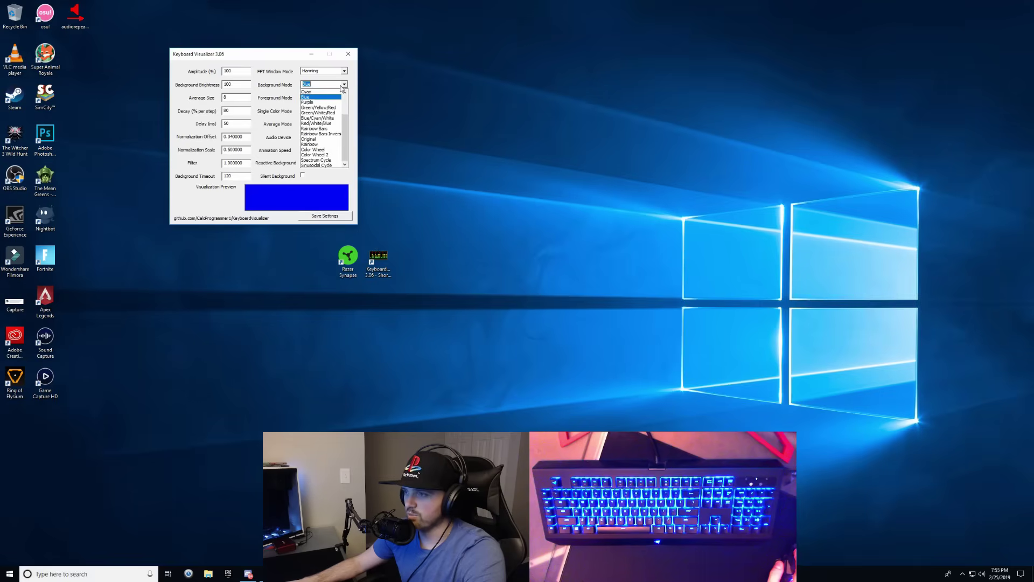
{"action": "left_click", "coordinate": [315, 103]}
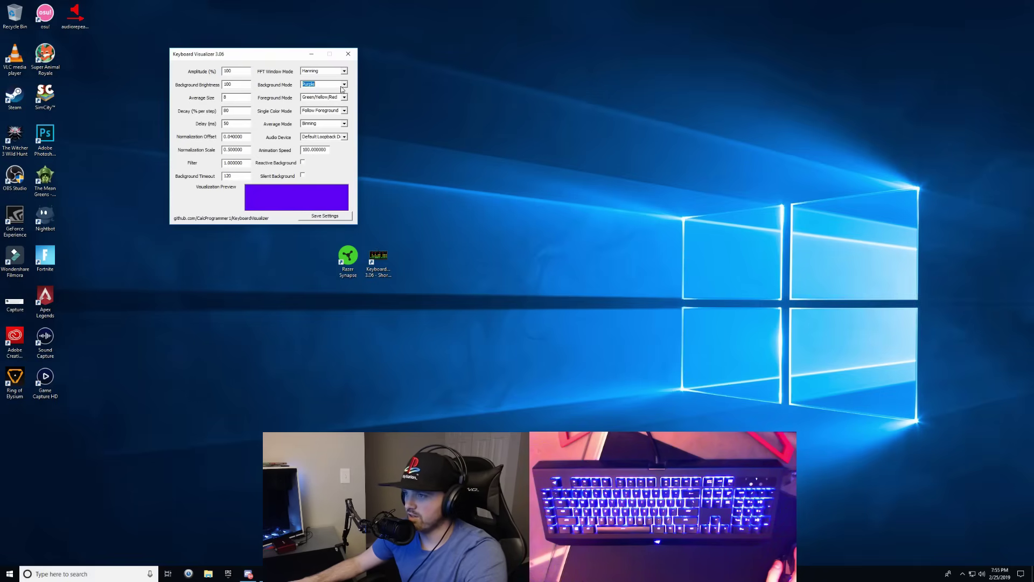
{"action": "left_click", "coordinate": [344, 85]}
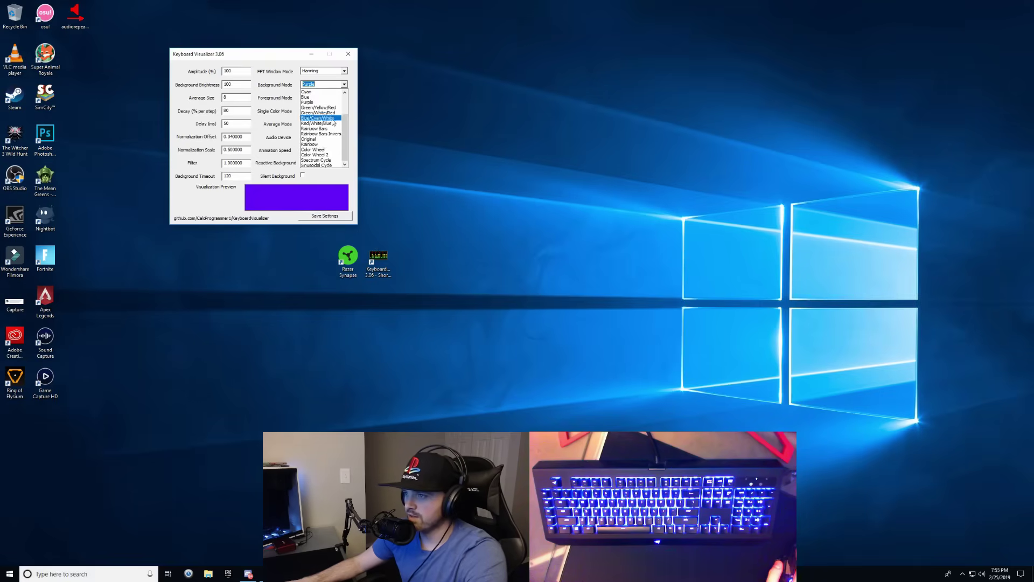
{"action": "left_click", "coordinate": [322, 150]}
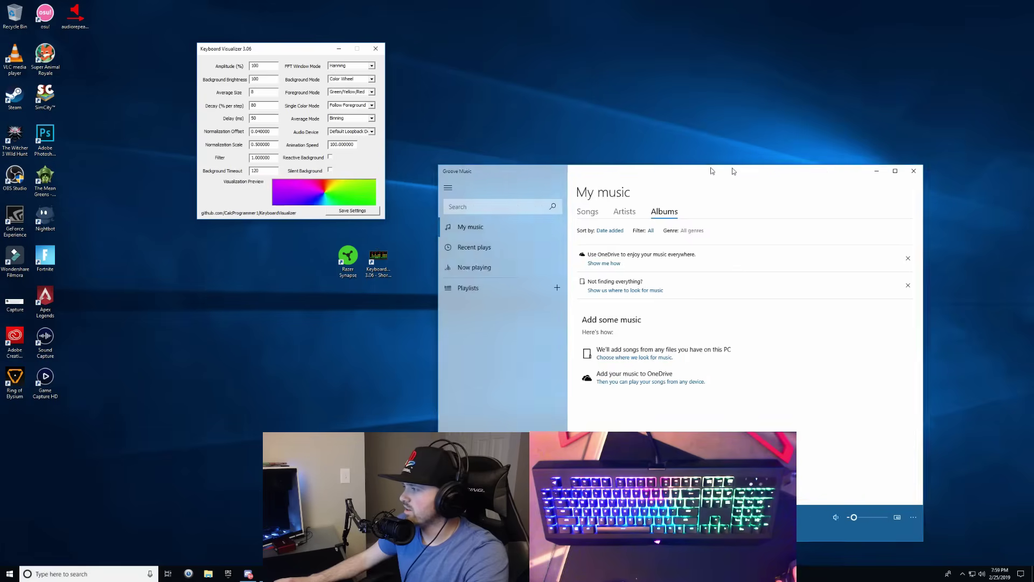
{"action": "key", "text": "alt+F4"}
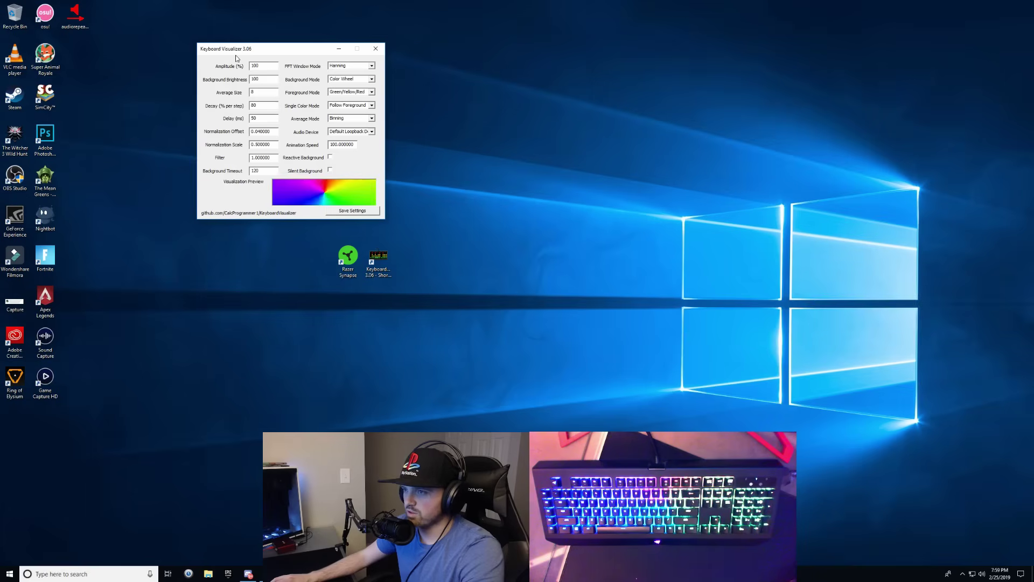
{"action": "left_click_drag", "start_coordinate": [262, 48], "coordinate": [233, 44]}
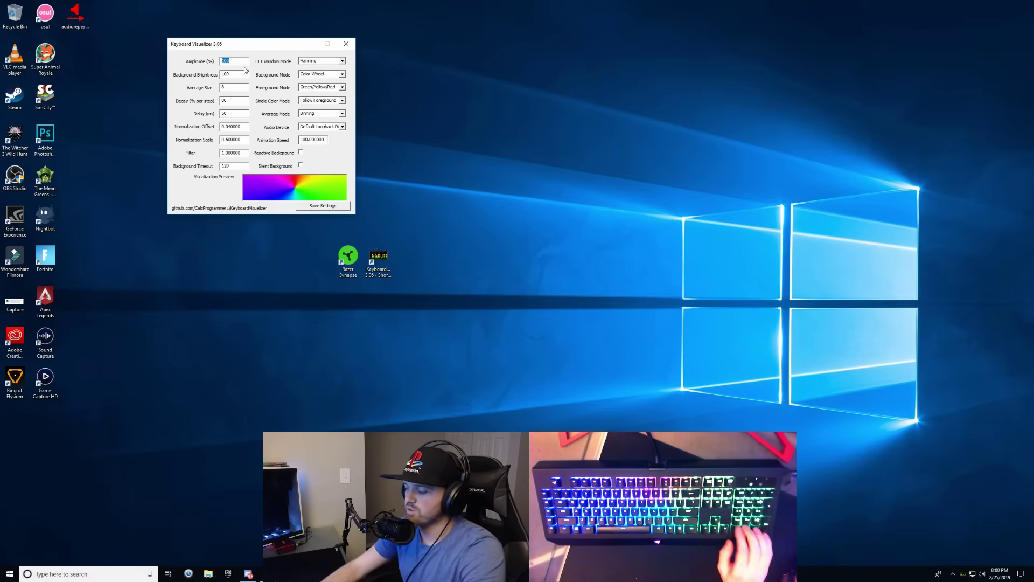
Change Amplitude (%) from 100 to 5000 and enable Silent Background
{"action": "type", "text": "100"}
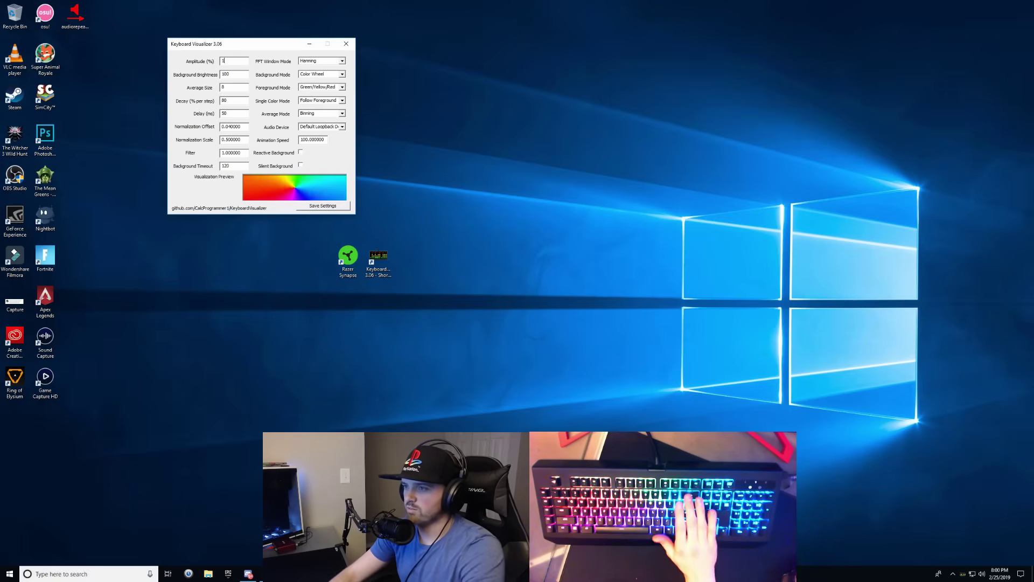
{"action": "key", "text": "BackSpace"}
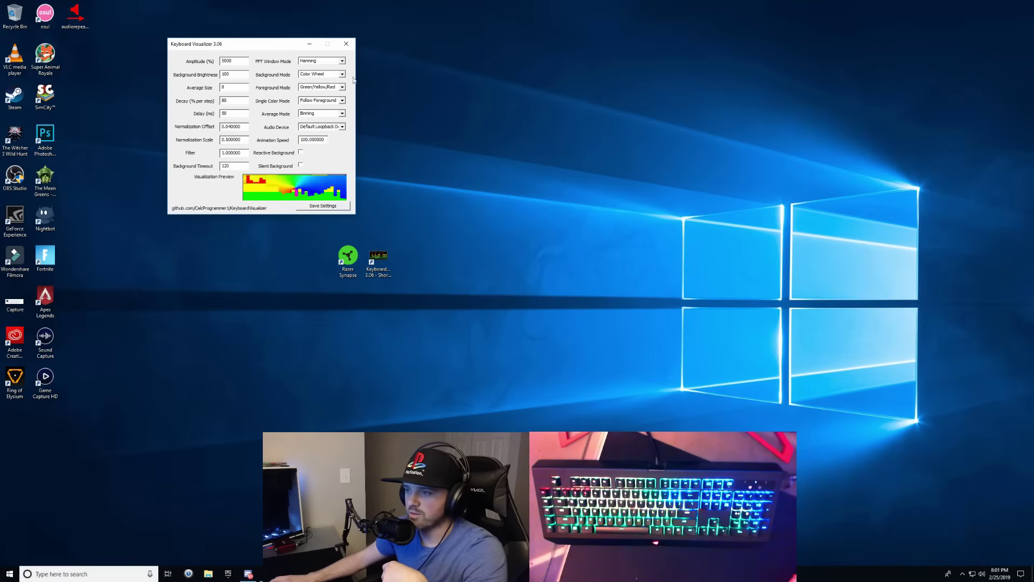
{"action": "left_click", "coordinate": [301, 166]}
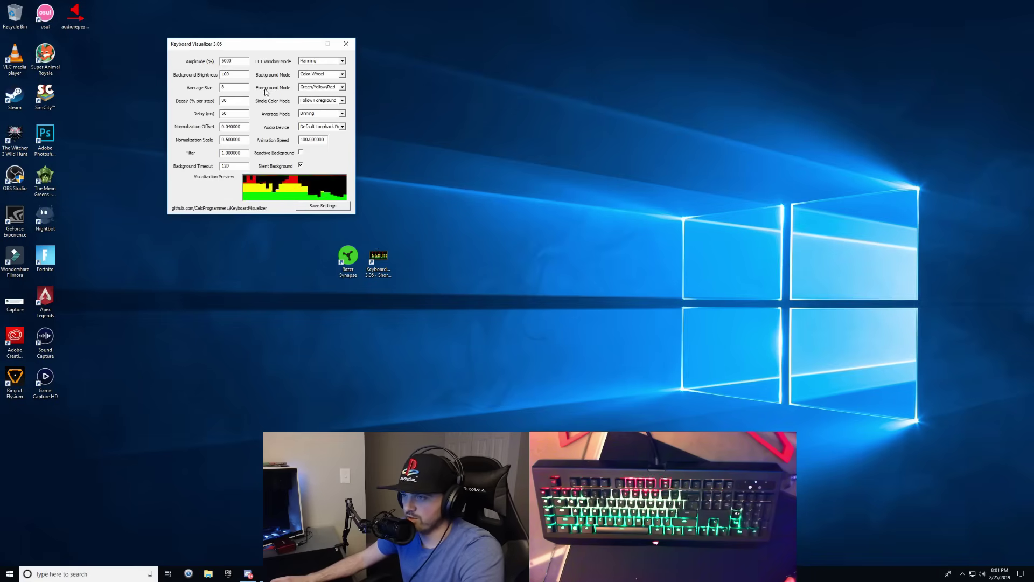
Switch the Foreground Mode from Green/Yellow/Red to Color Wheel 2
{"action": "left_click", "coordinate": [309, 89]}
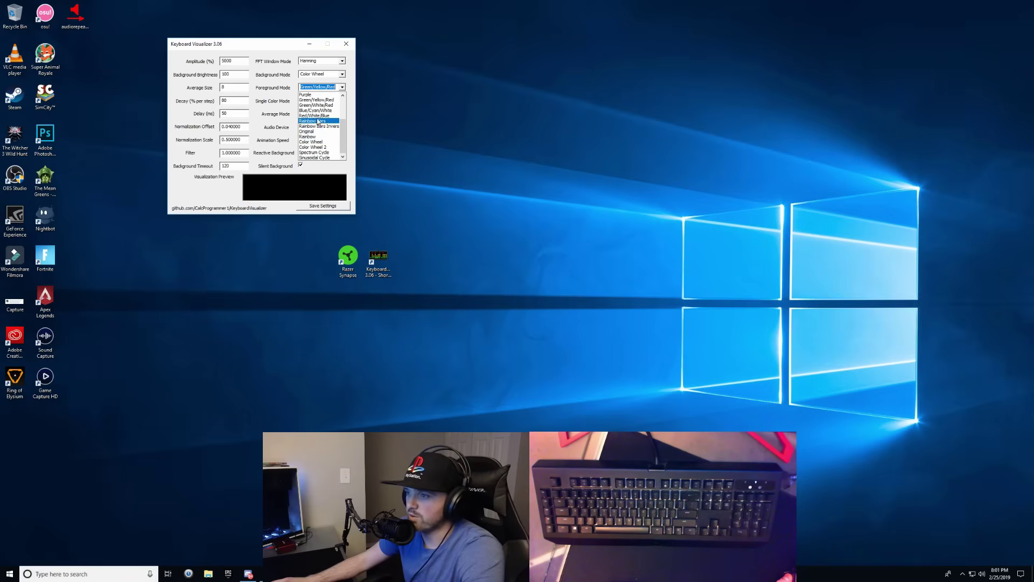
{"action": "left_click", "coordinate": [320, 147]}
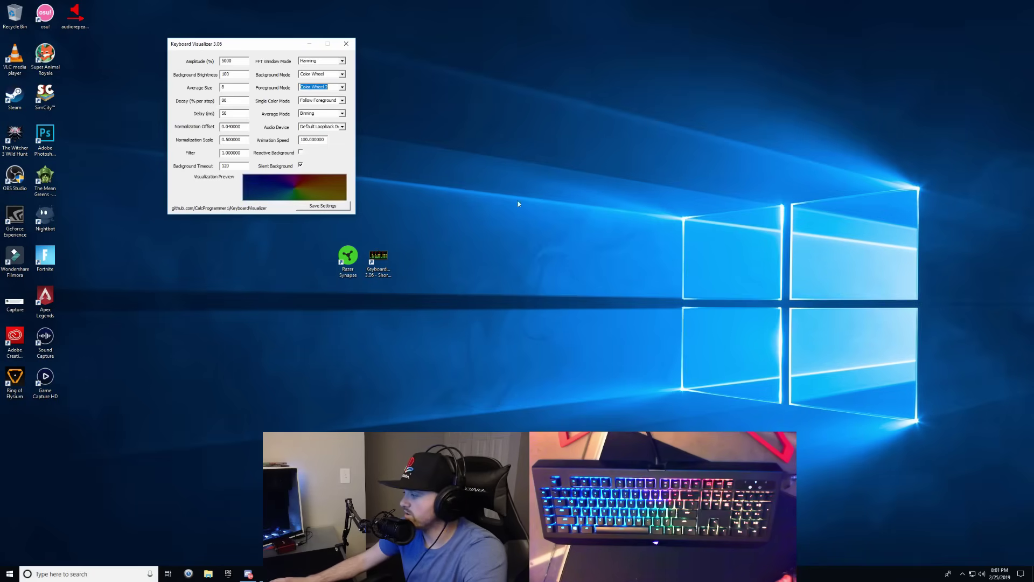
{"action": "left_click", "coordinate": [337, 168]}
{"action": "left_click", "coordinate": [318, 87]}
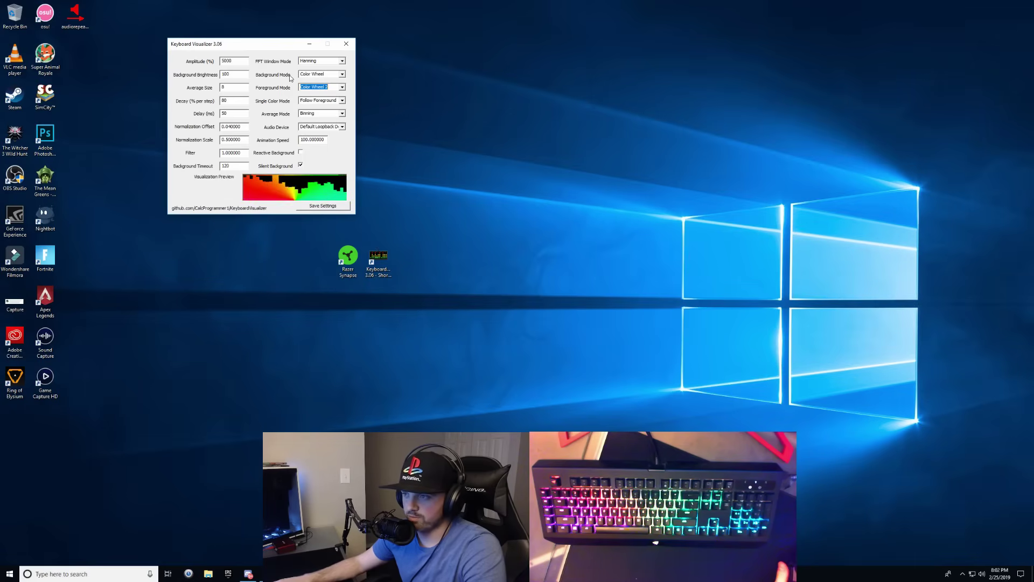
Turn off Silent Background, set Background Brightness to 10, and choose Low Pass averaging
{"action": "left_click", "coordinate": [300, 165]}
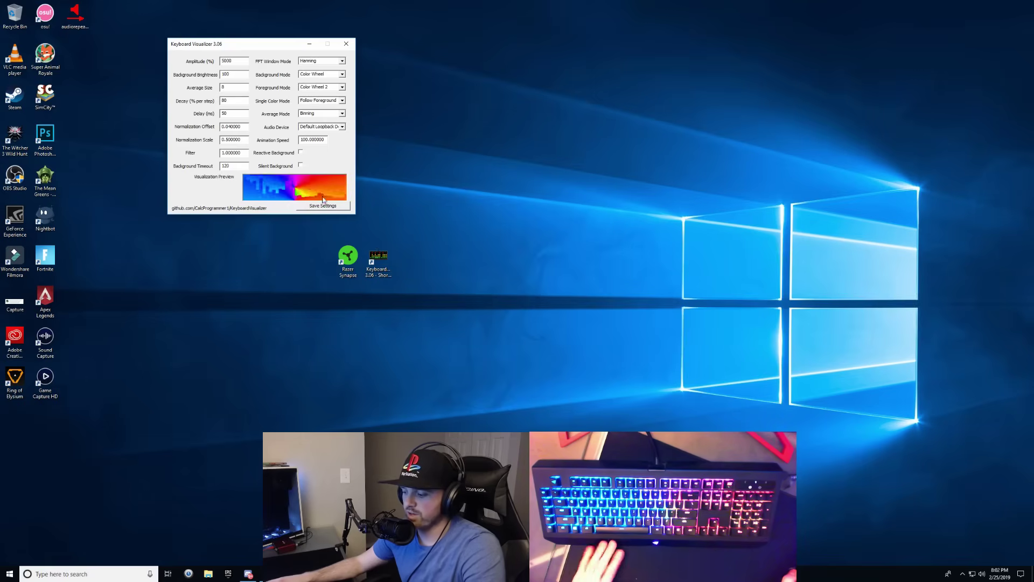
{"action": "double_click", "coordinate": [234, 74]}
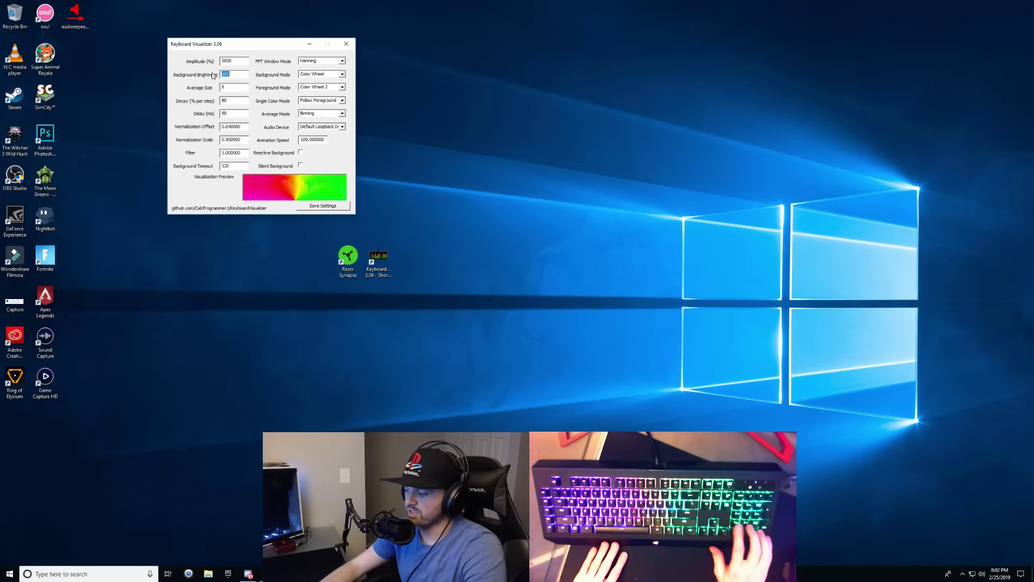
{"action": "type", "text": "10"}
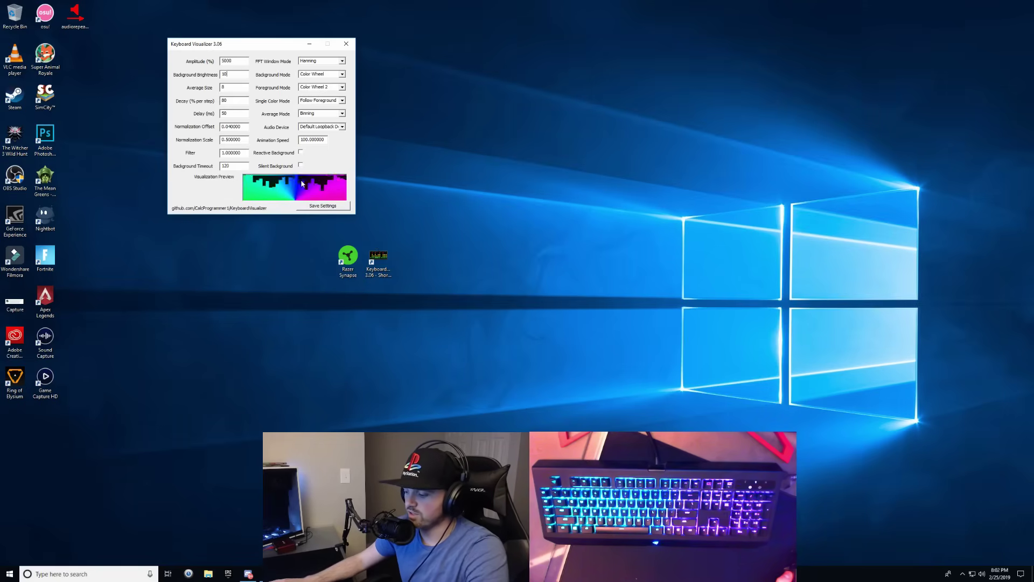
{"action": "left_click", "coordinate": [237, 87]}
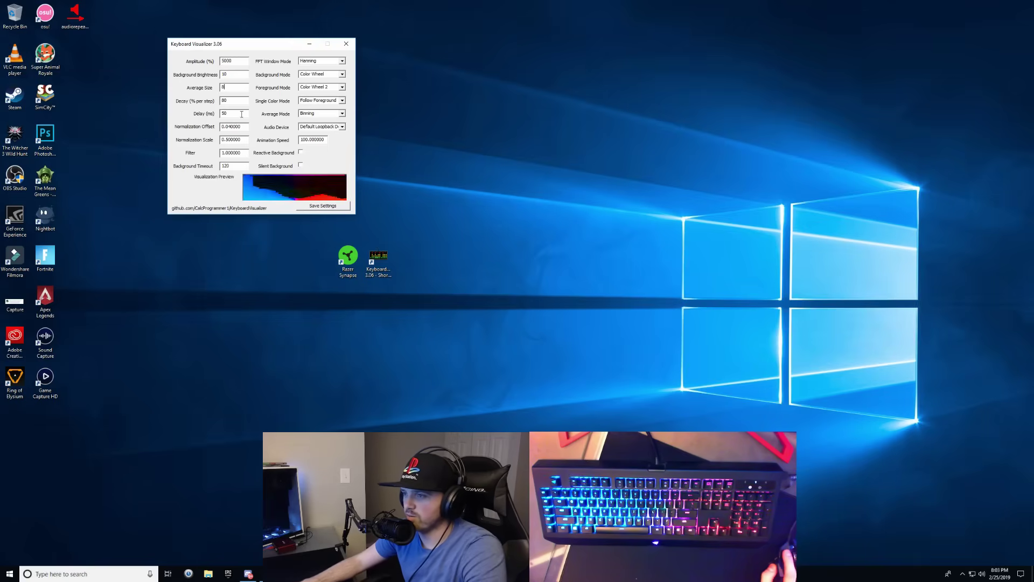
{"action": "left_click", "coordinate": [341, 114]}
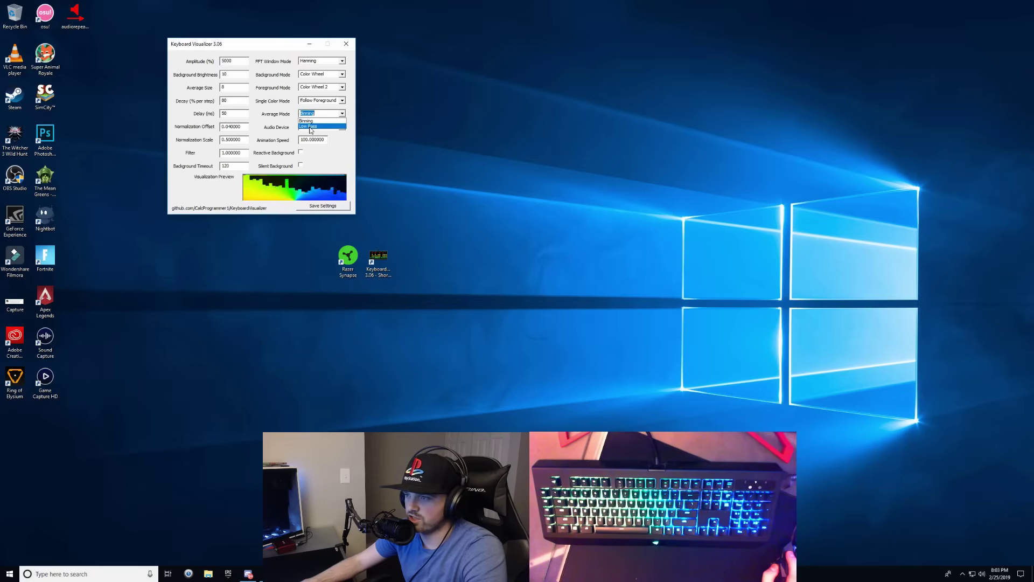
{"action": "left_click", "coordinate": [310, 127]}
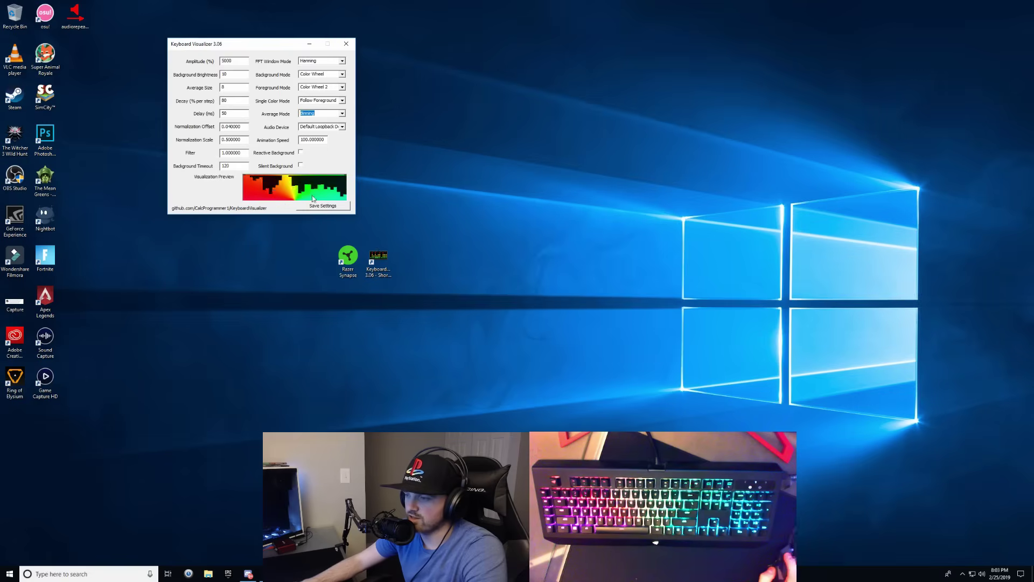
Confirm Low Pass, reposition the visualizer window, and close it with Alt+F4
{"action": "key", "text": "Down"}
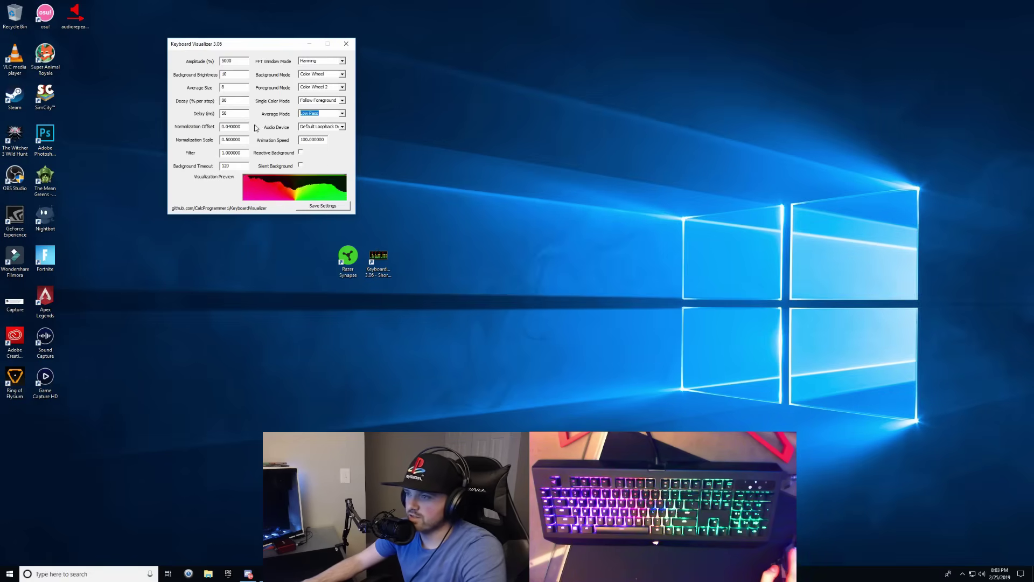
{"action": "left_click_drag", "start_coordinate": [249, 42], "coordinate": [372, 63]}
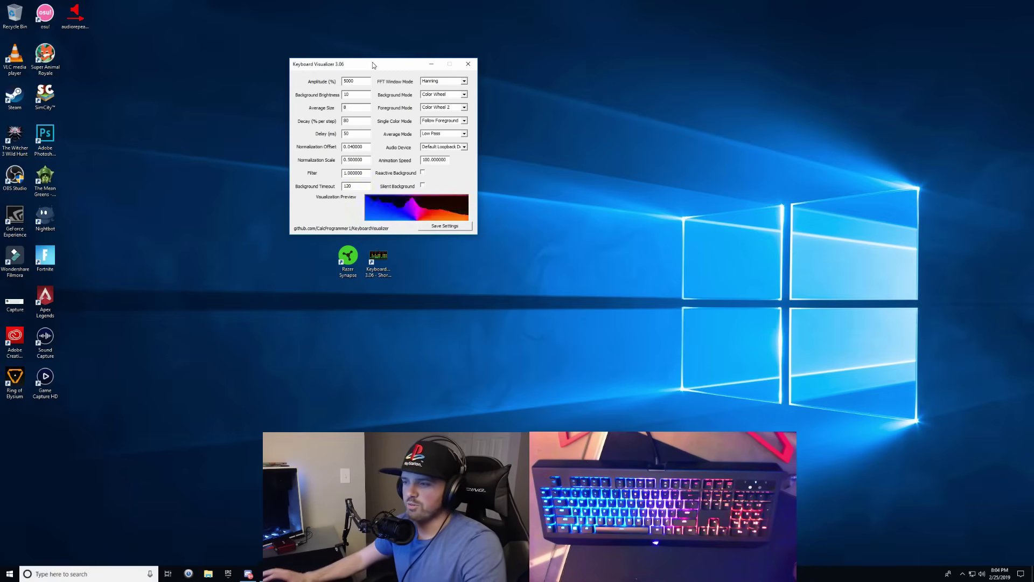
{"action": "left_click_drag", "start_coordinate": [374, 66], "coordinate": [362, 56]}
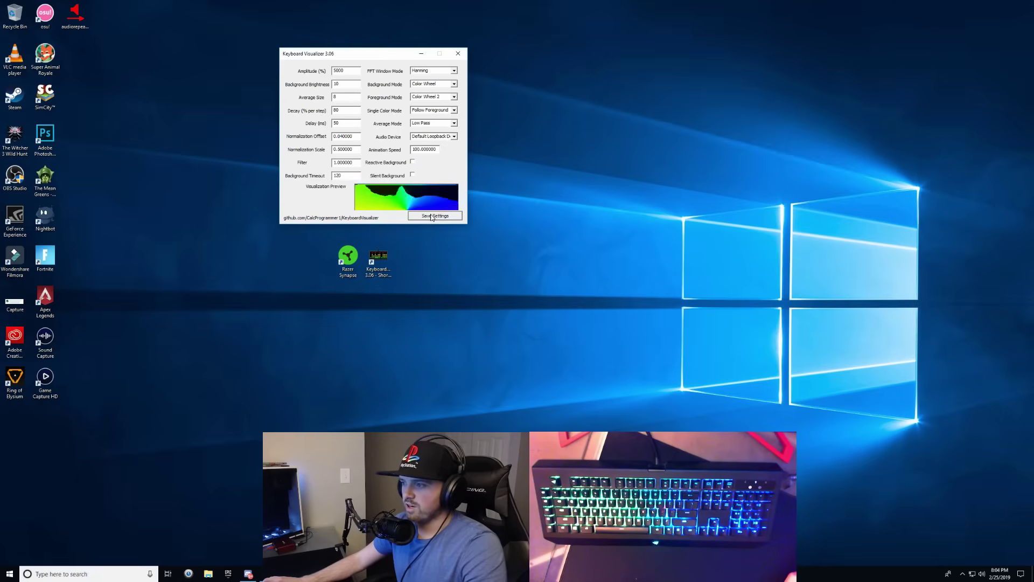
{"action": "left_click", "coordinate": [349, 68]}
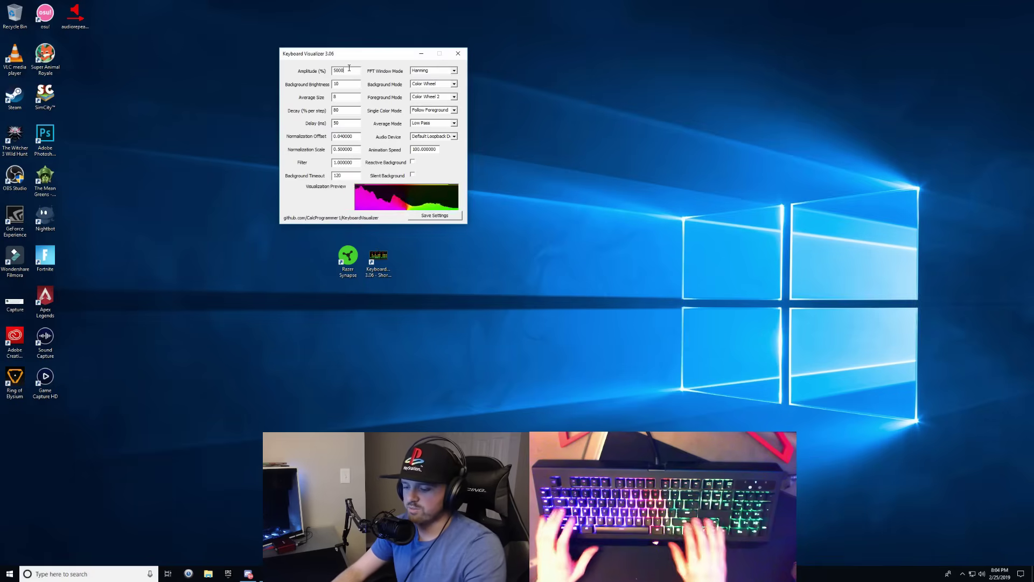
{"action": "key", "text": "Tab"}
{"action": "key", "text": "alt+F4"}
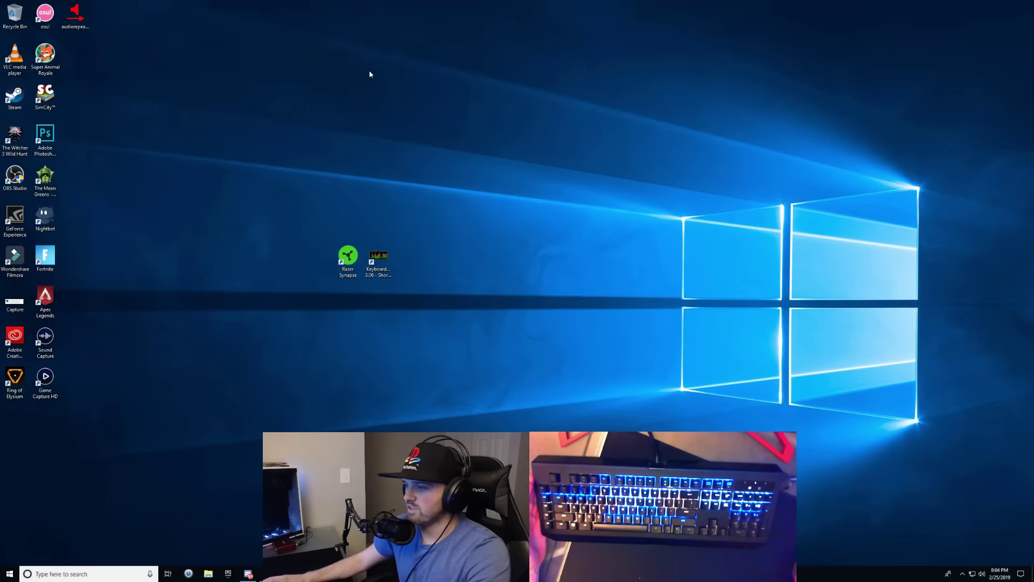
Relaunch Keyboard Visualizer from its desktop shortcut, reposition and restore its window, then select Background Brightness
{"action": "left_click", "coordinate": [388, 261]}
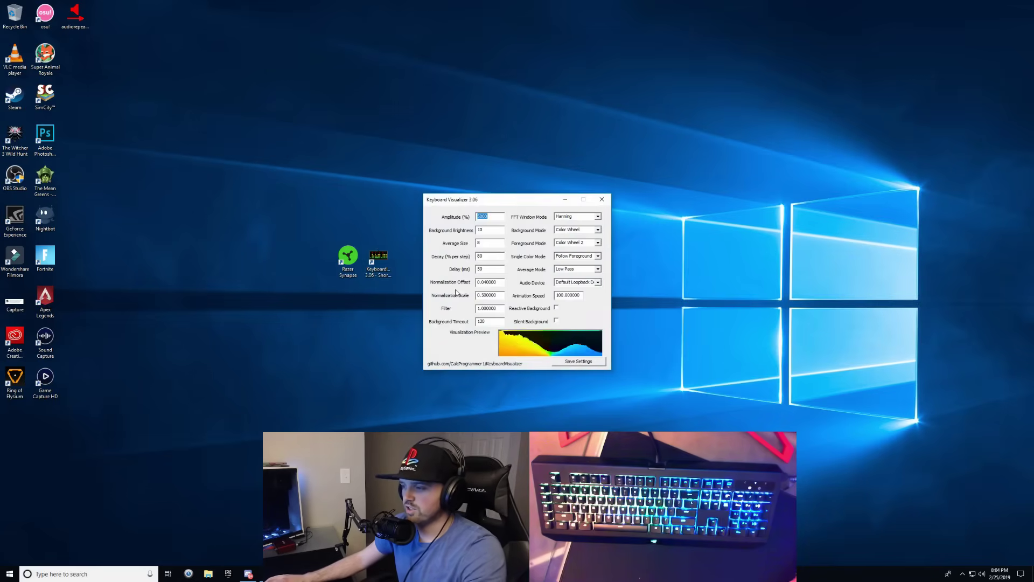
{"action": "left_click_drag", "start_coordinate": [518, 201], "coordinate": [538, 60]}
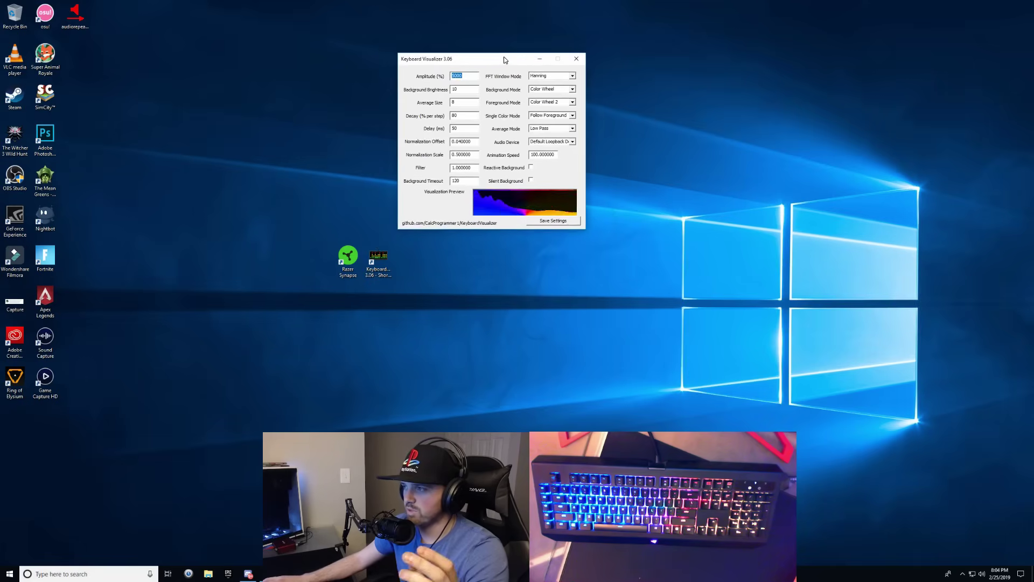
{"action": "left_click", "coordinate": [537, 58]}
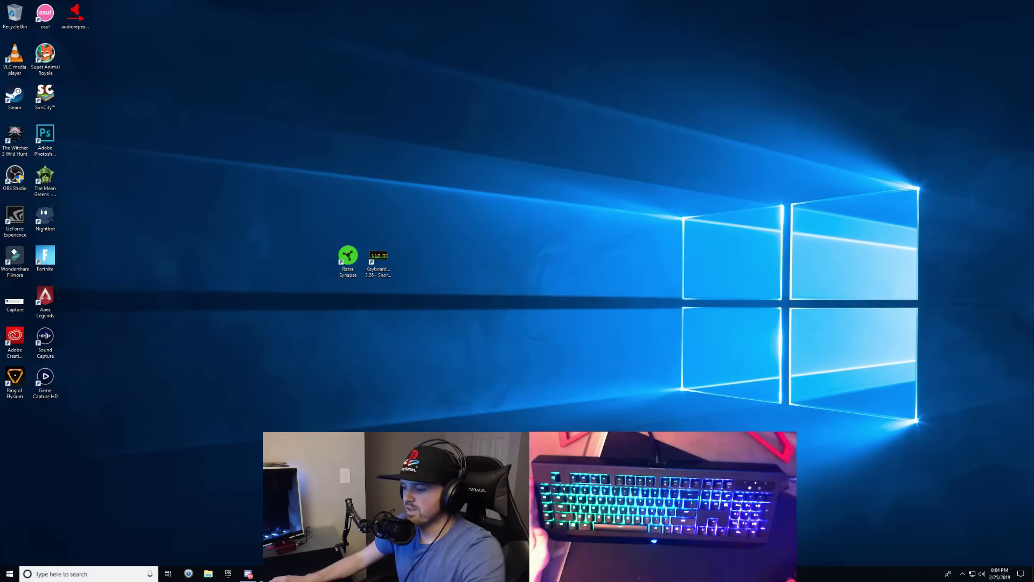
{"action": "key", "text": "alt+Tab"}
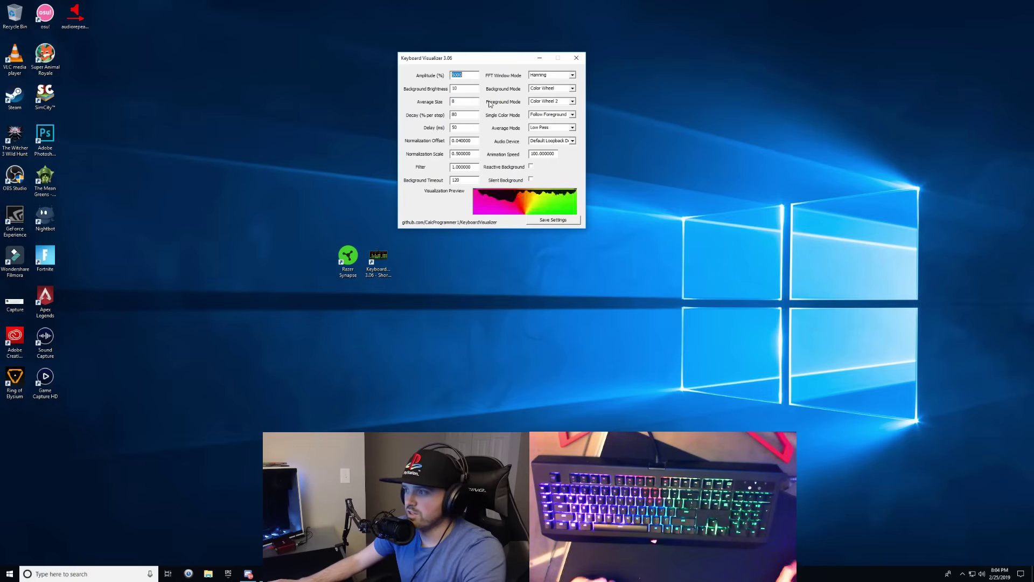
{"action": "left_click", "coordinate": [467, 87]}
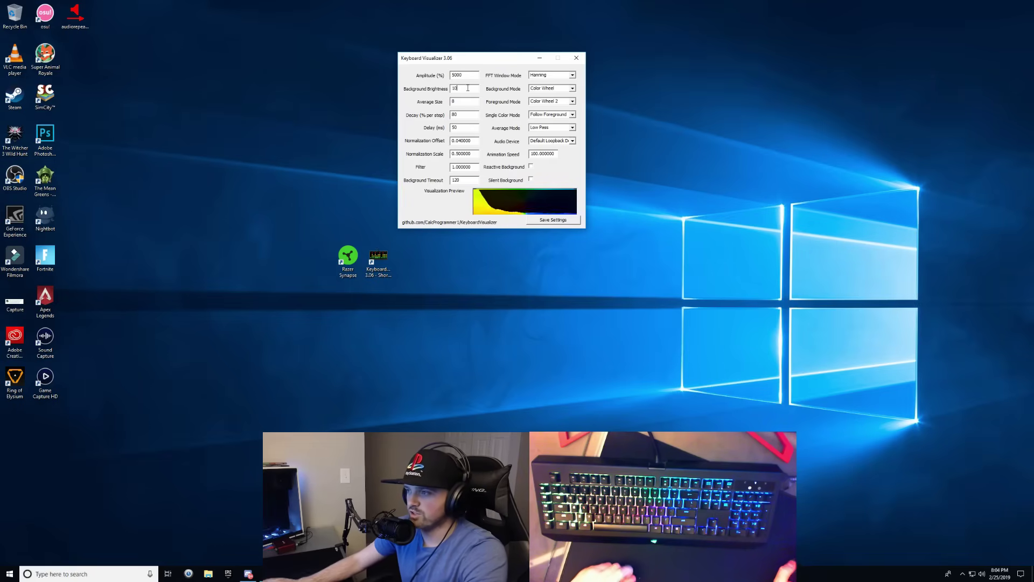